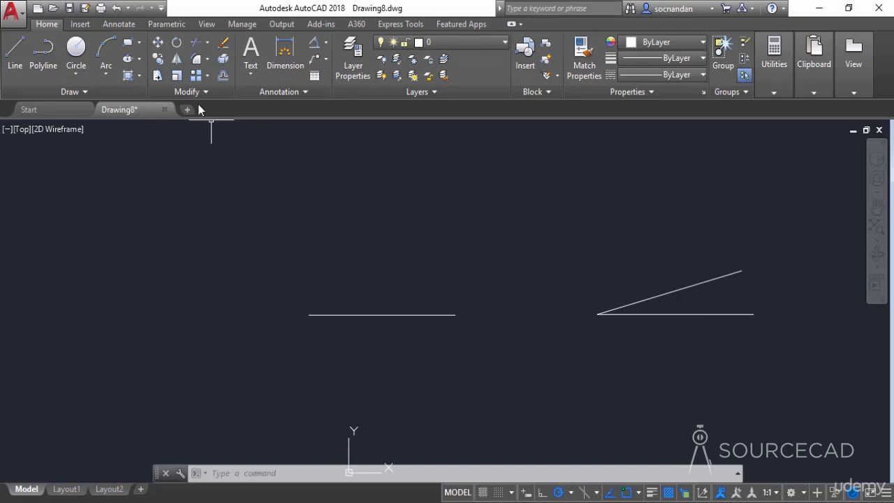
Rotate the single horizontal line by 30 degrees about its left endpoint.
click(178, 45)
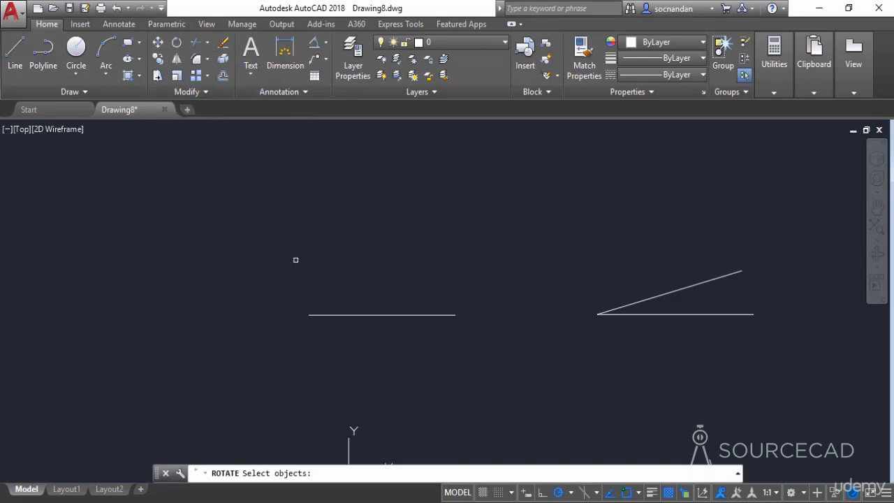
click(340, 315)
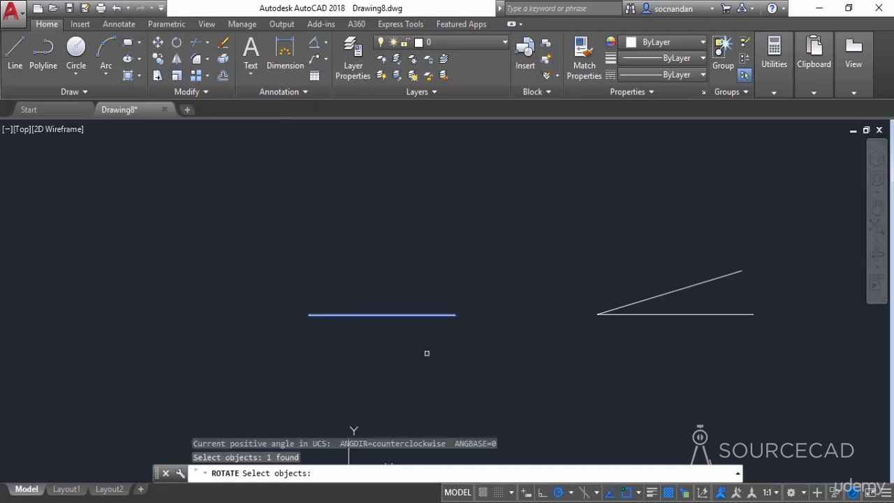
key(Return)
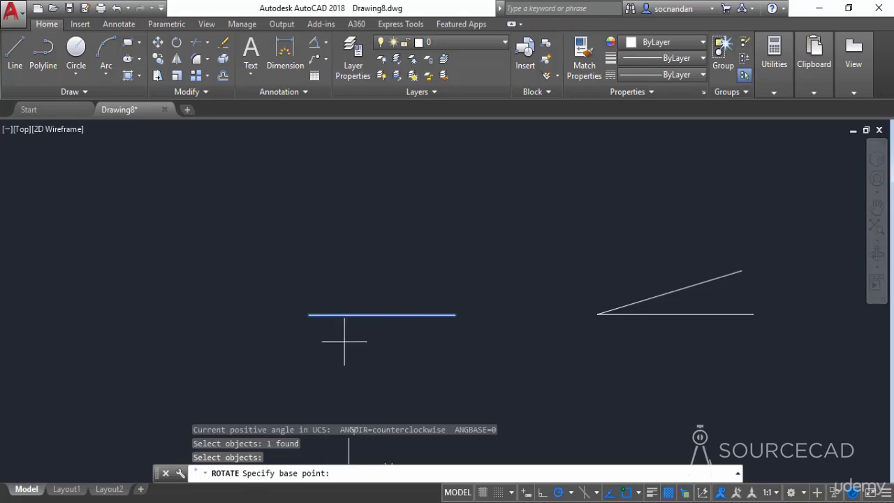
click(309, 315)
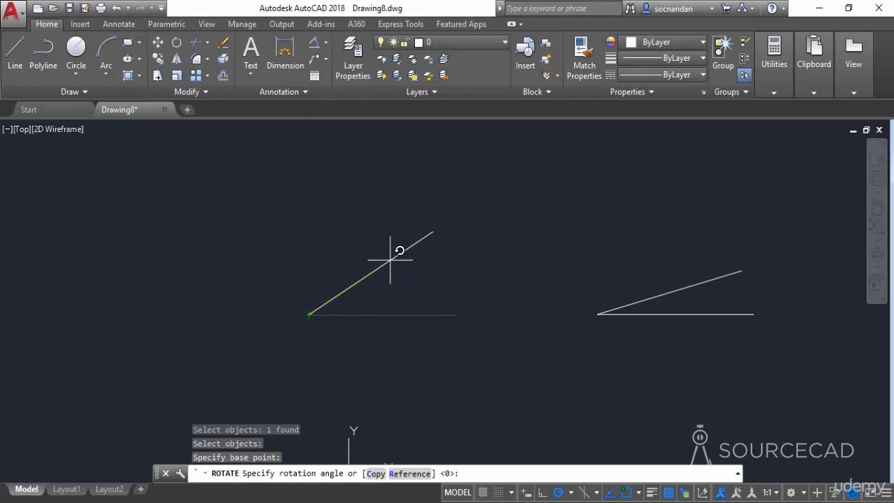
text(30)
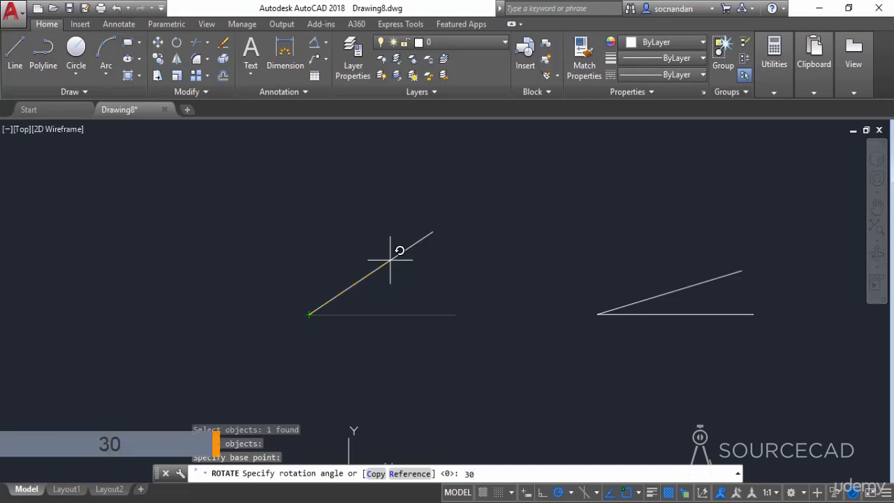
key(Return)
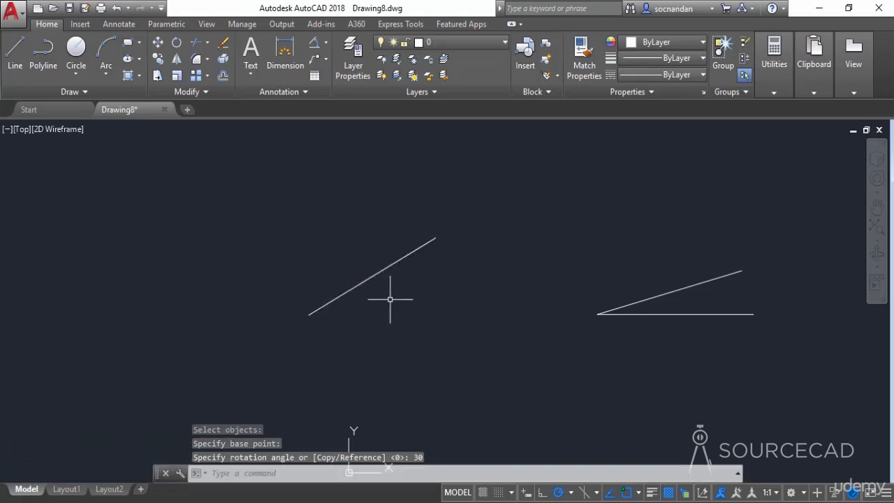
Draw a horizontal reference line starting at the rotated line's lower endpoint and extending to the right.
click(15, 54)
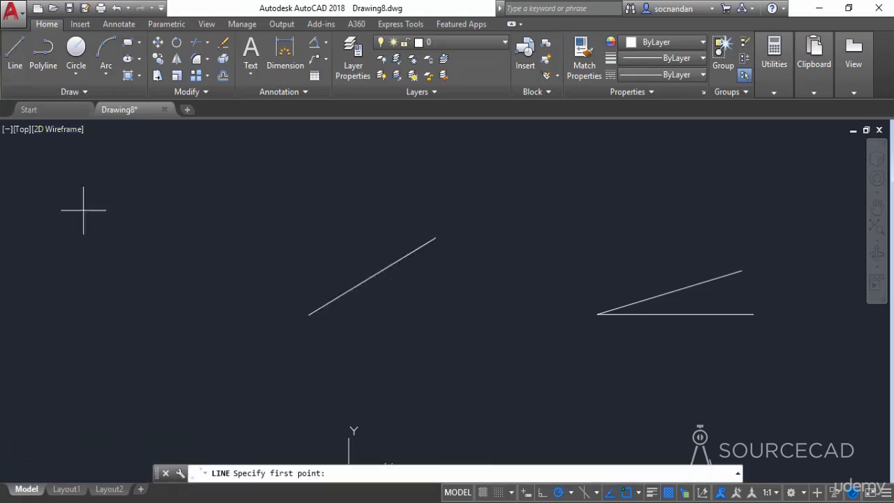
click(309, 314)
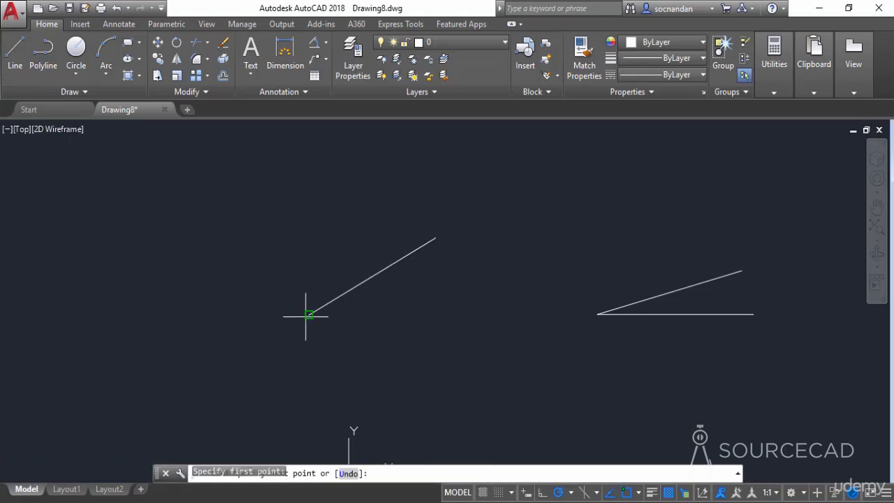
click(444, 314)
key(Return)
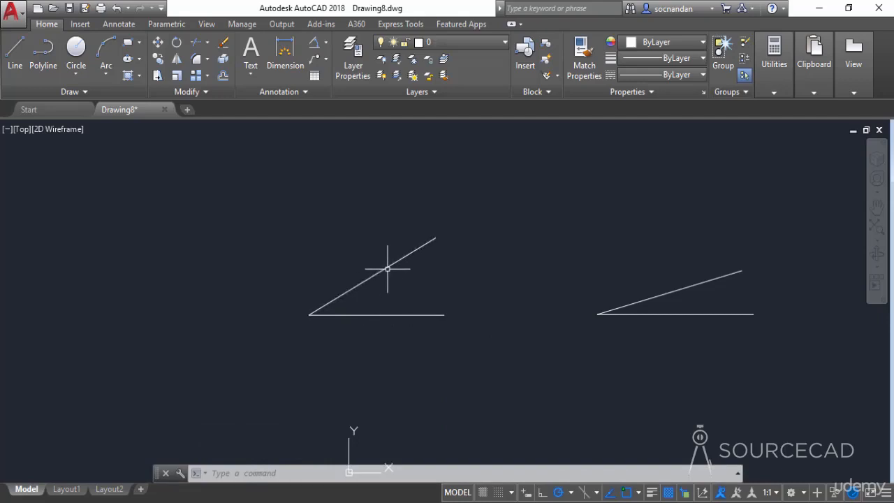
Undo the added reference line and the 30-degree rotation.
click(392, 315)
key(Escape)
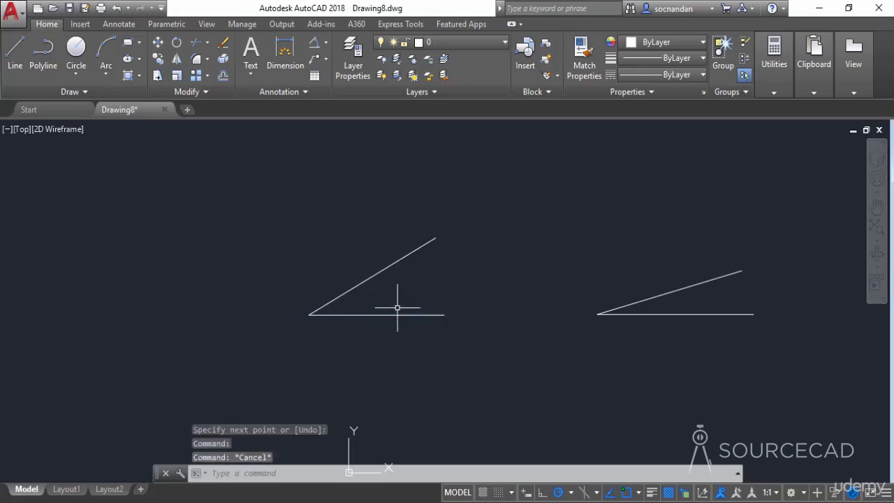
key(ctrl+z)
key(ctrl+z)
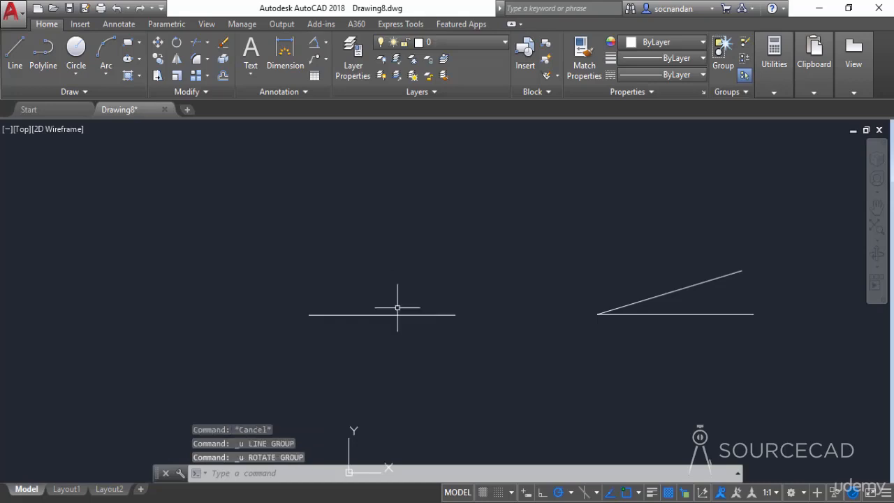
Rotate the single horizontal line by -30 degrees about its left endpoint and undo that rotation.
click(176, 44)
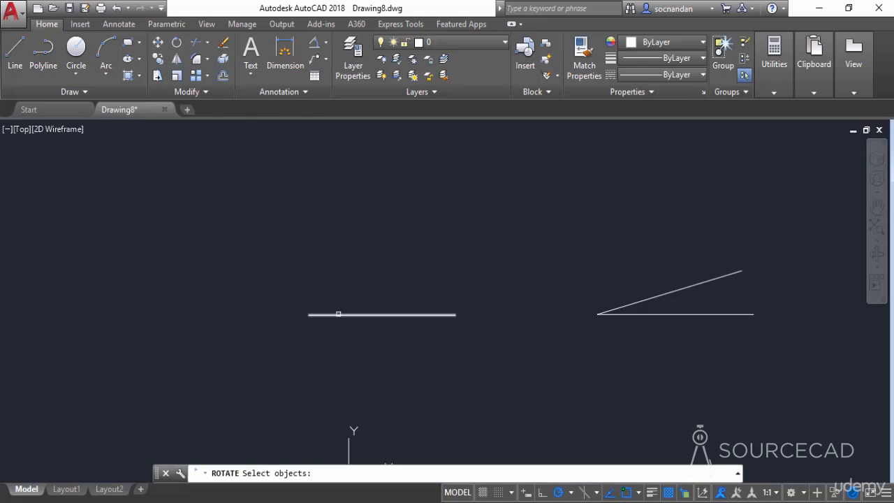
click(333, 312)
key(Return)
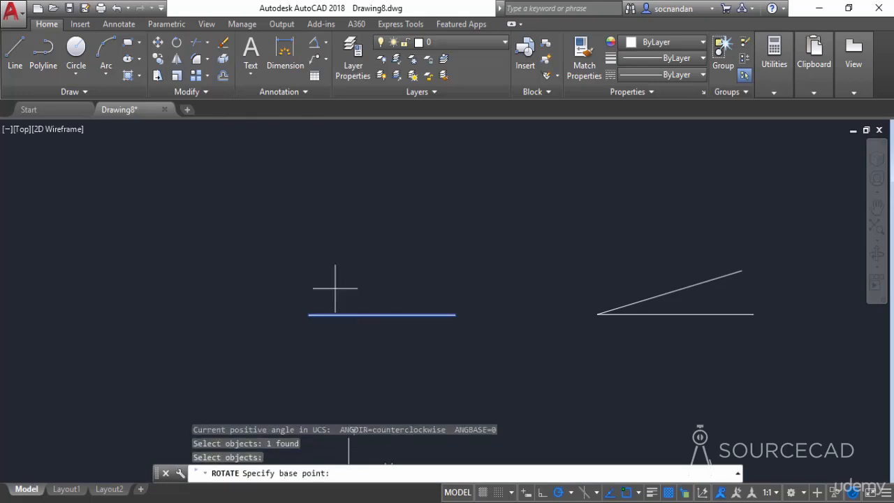
click(310, 314)
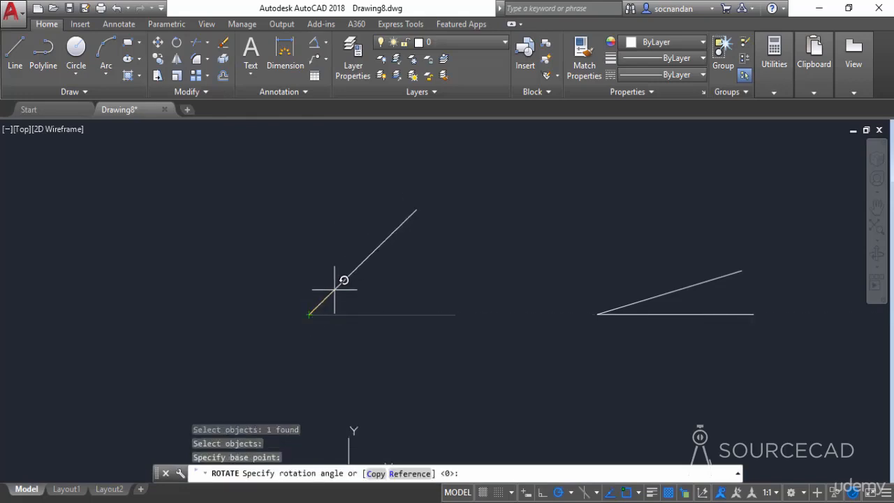
text(-30)
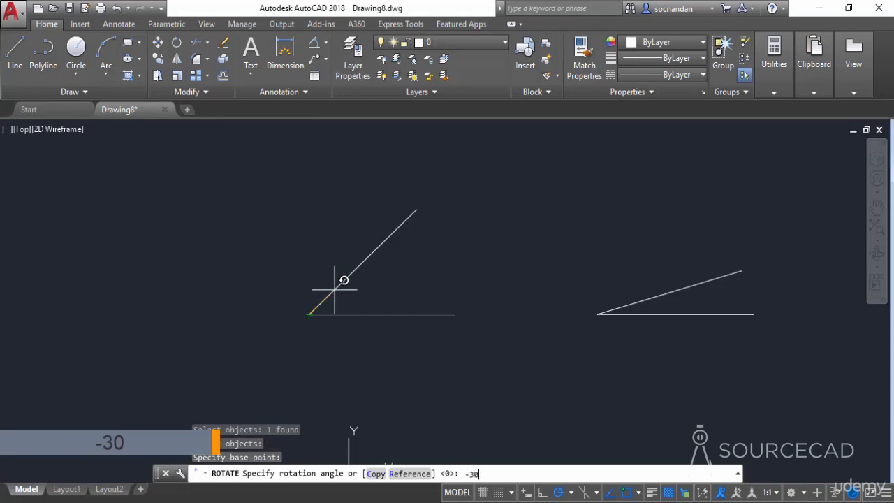
key(Return)
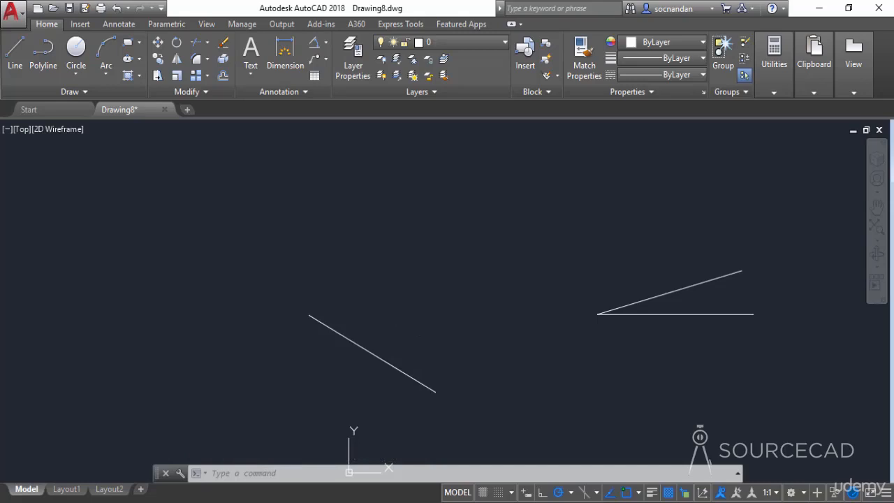
key(ctrl+z)
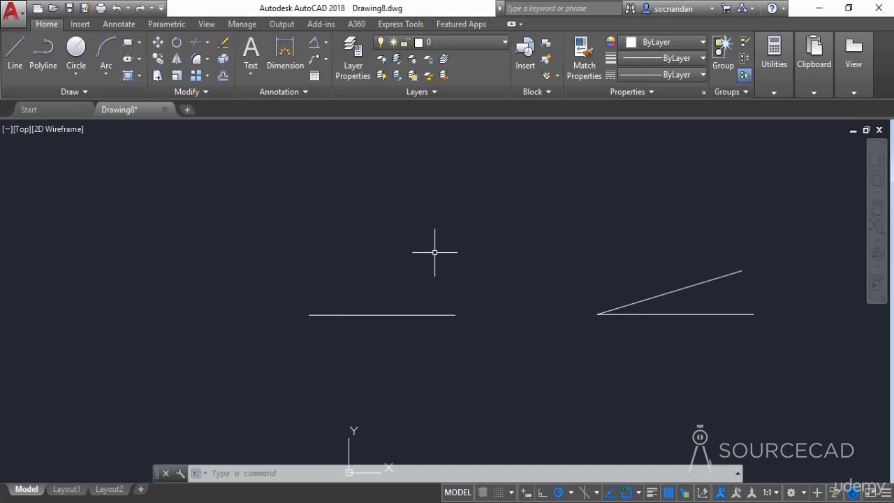
Rotate a copy of the single horizontal line by 45 degrees about its left endpoint, using the Copy option.
click(177, 43)
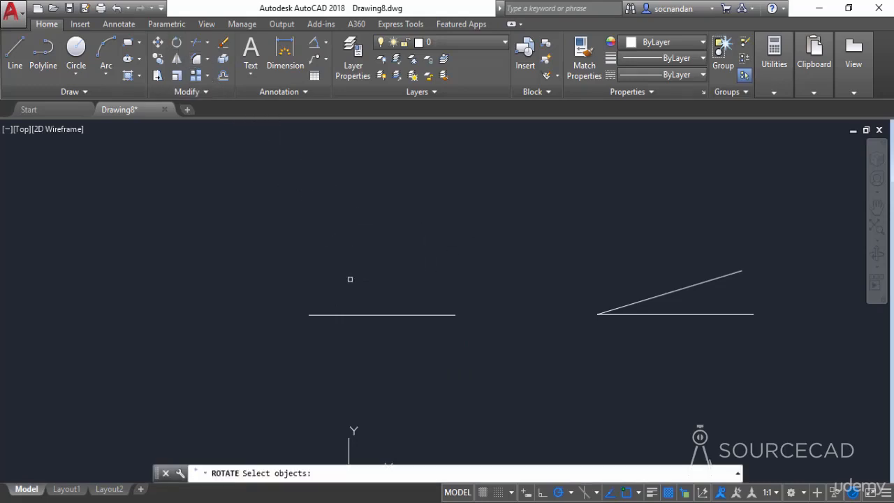
click(383, 314)
key(Return)
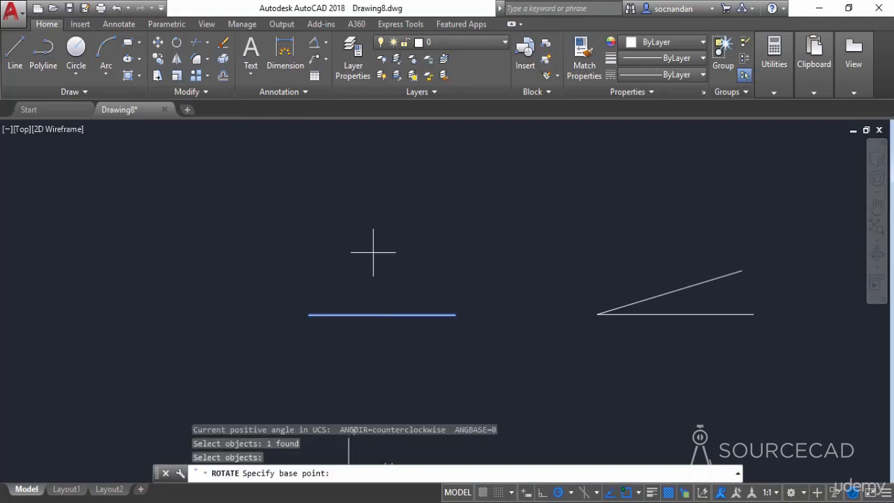
click(307, 314)
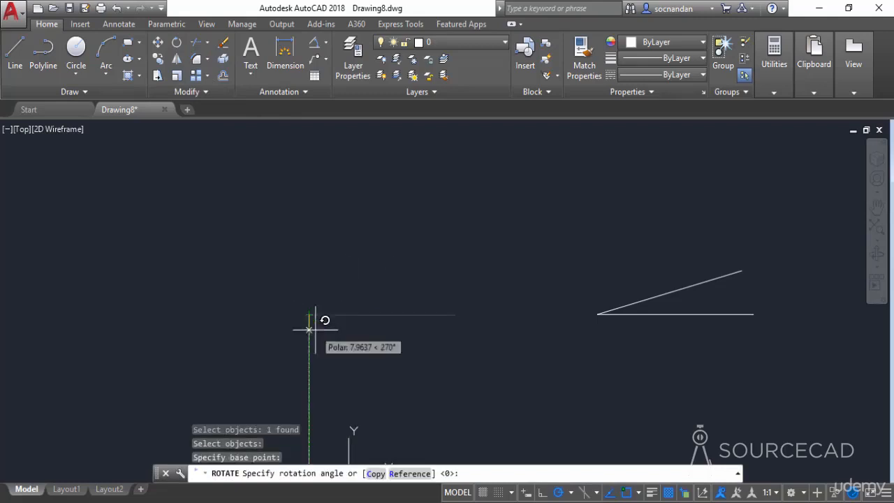
click(375, 474)
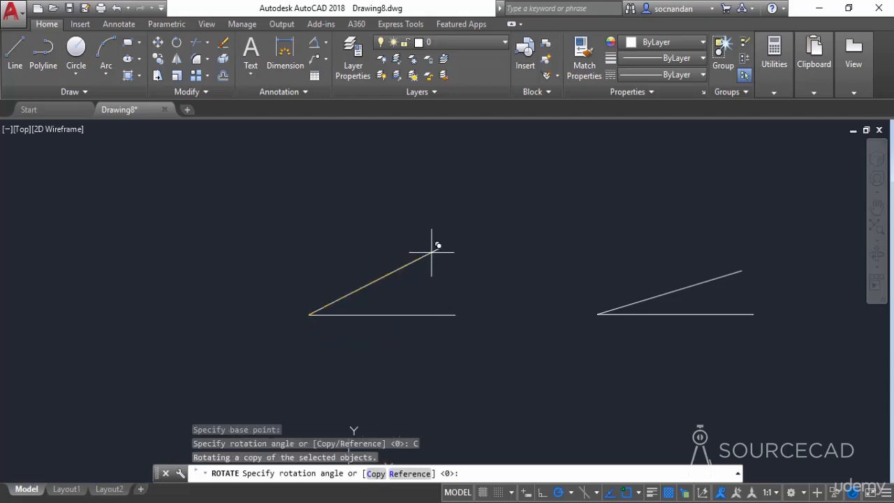
text(45)
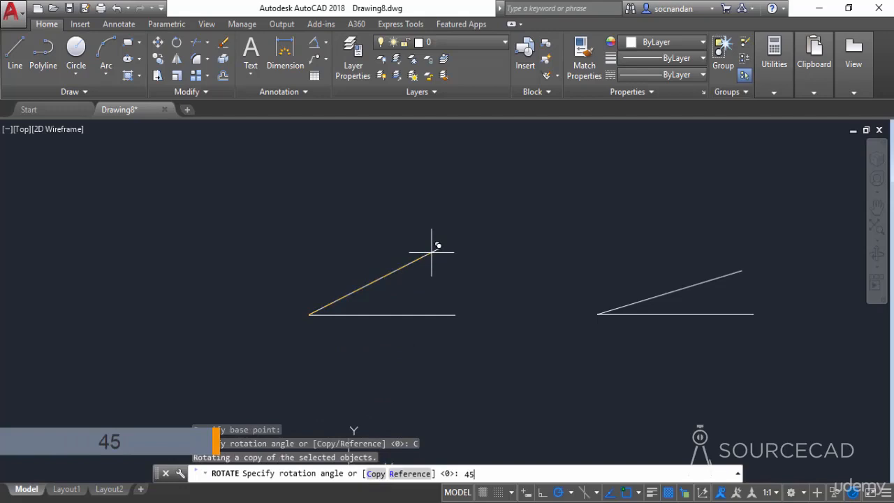
key(Return)
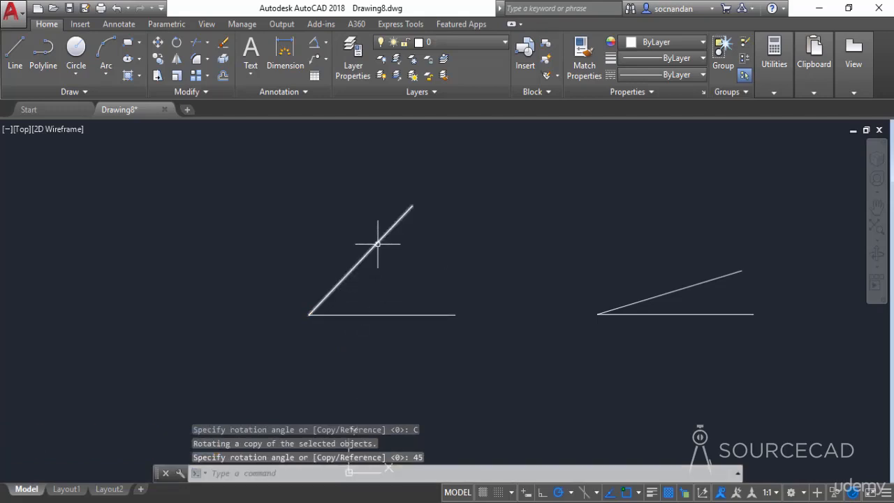
Erase the inclined copy of the line, leaving the original horizontal line in place.
click(358, 294)
click(315, 246)
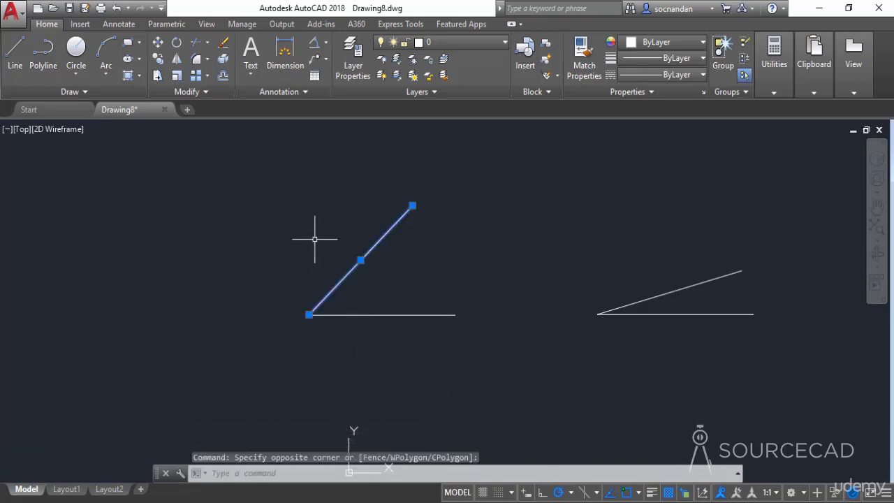
right_click(315, 241)
click(331, 251)
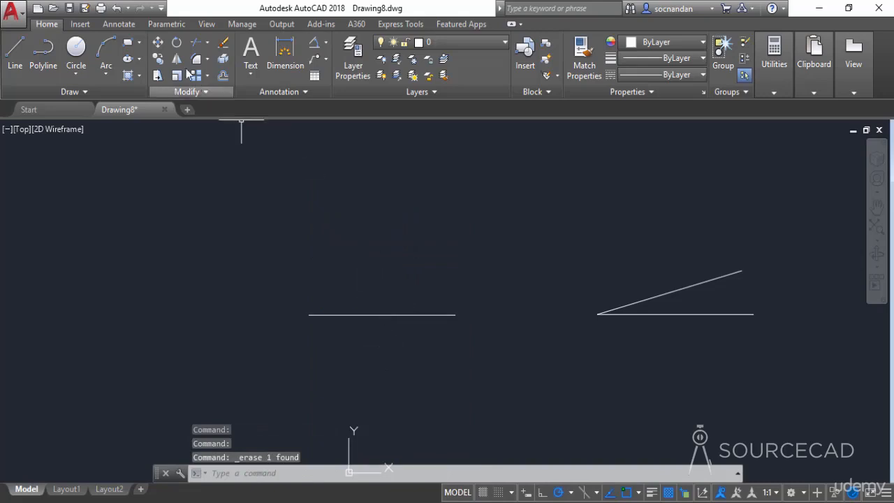
Rotate the single horizontal line by 60 degrees about its midpoint.
click(175, 44)
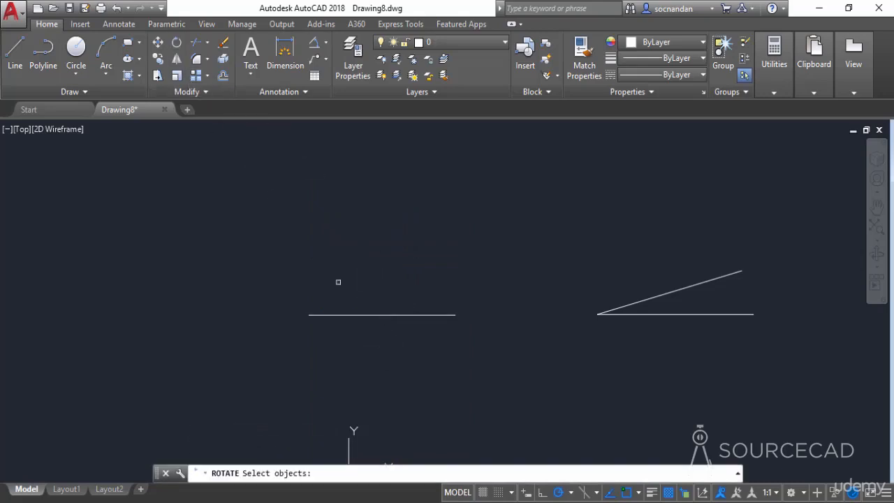
click(367, 316)
key(Return)
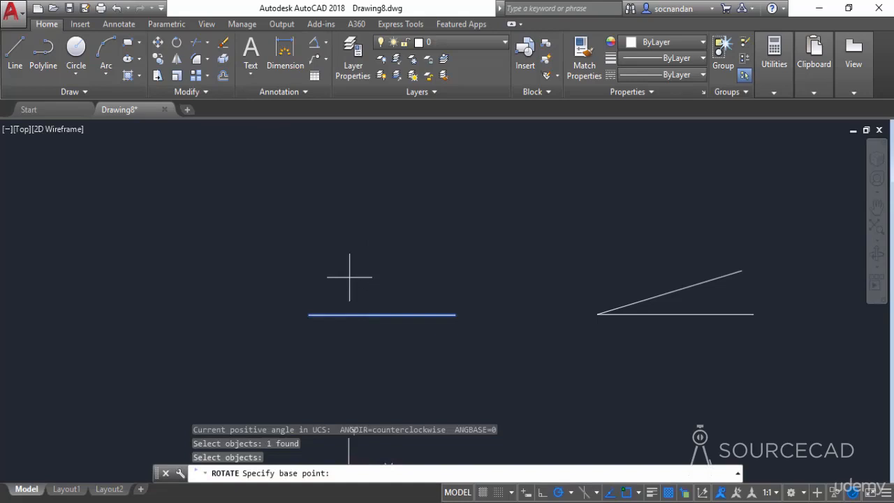
click(382, 315)
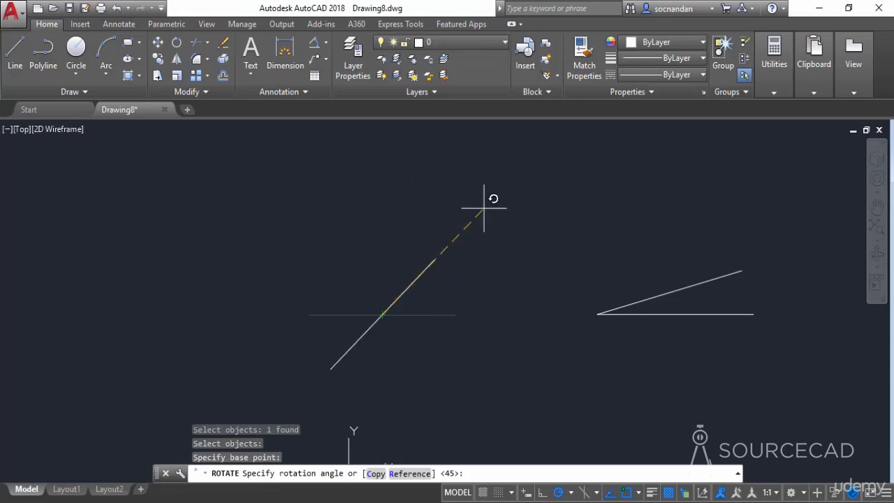
text(60)
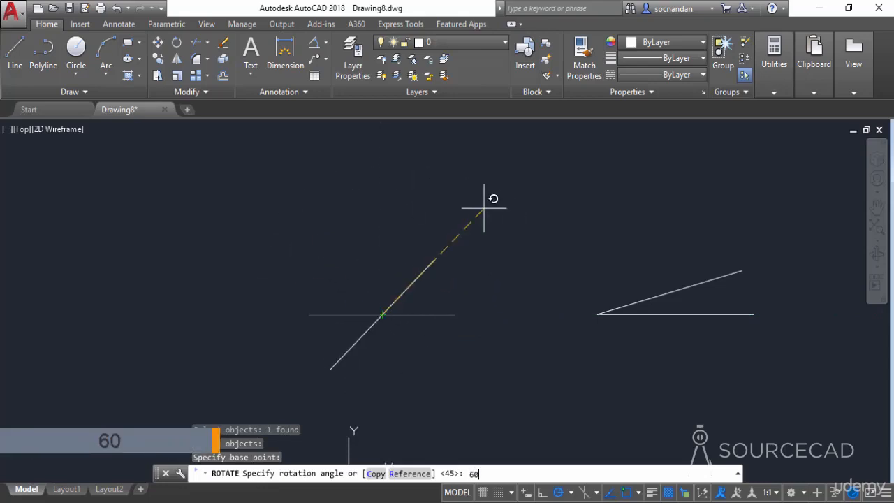
key(Return)
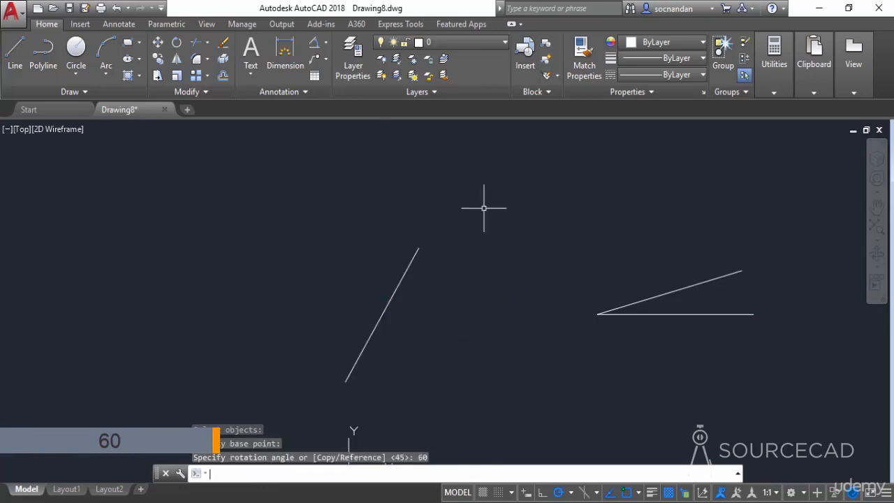
Erase the separate line that was rotated about its midpoint.
click(452, 282)
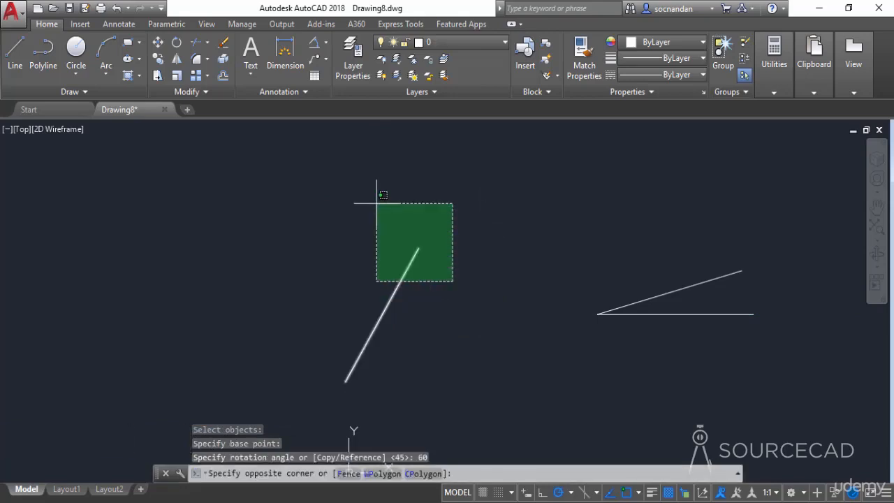
click(377, 203)
right_click(378, 204)
click(418, 251)
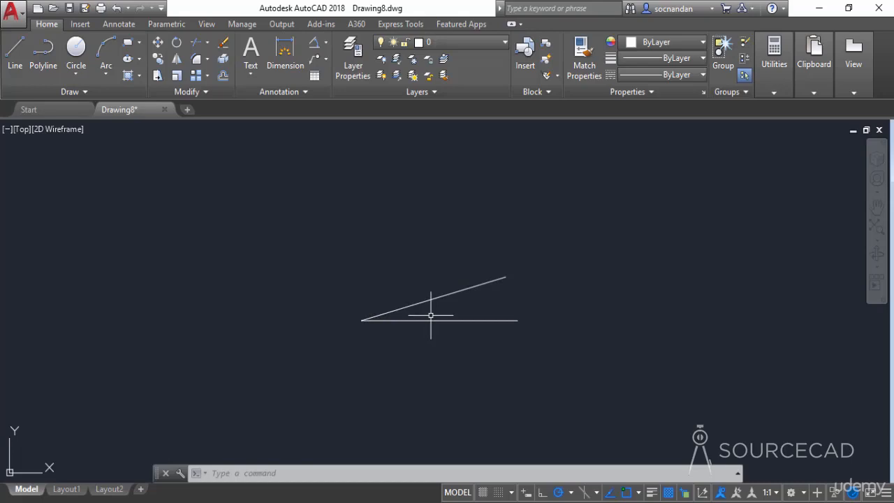
Rotate the inclined line about the shared left endpoint using the Reference option, with reference angle 0 and new angle 60.
click(176, 43)
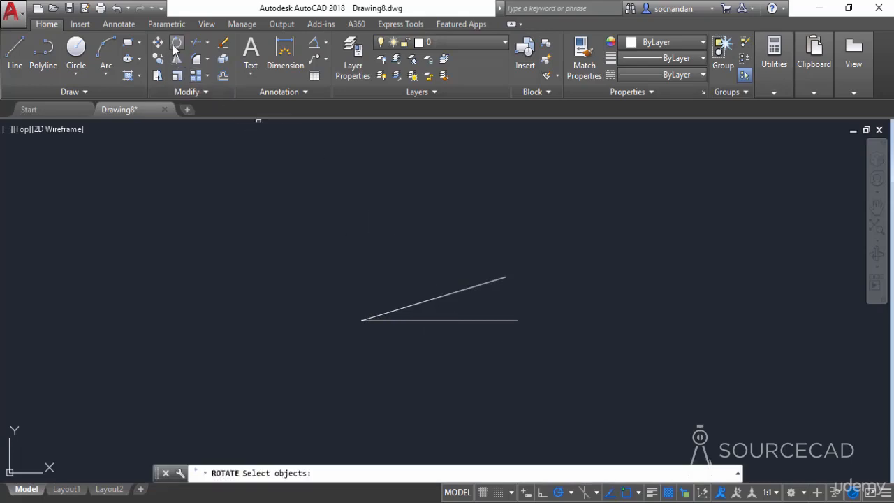
click(411, 307)
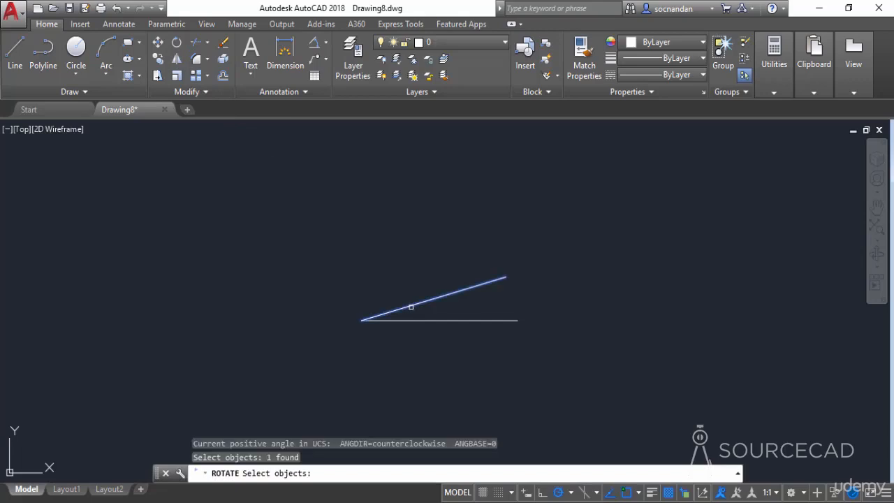
key(Return)
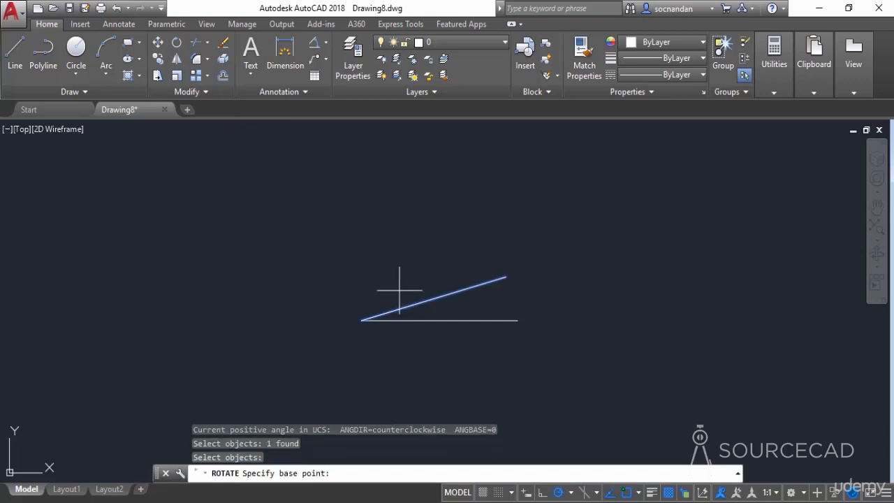
click(361, 320)
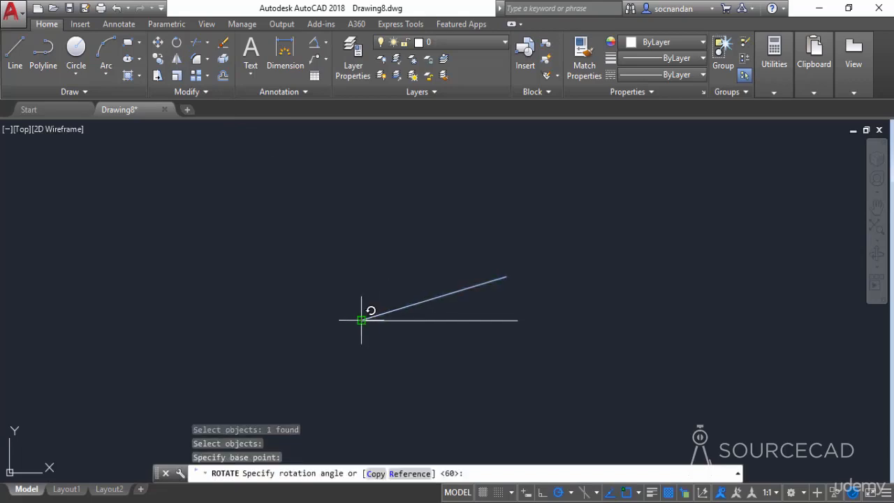
click(410, 473)
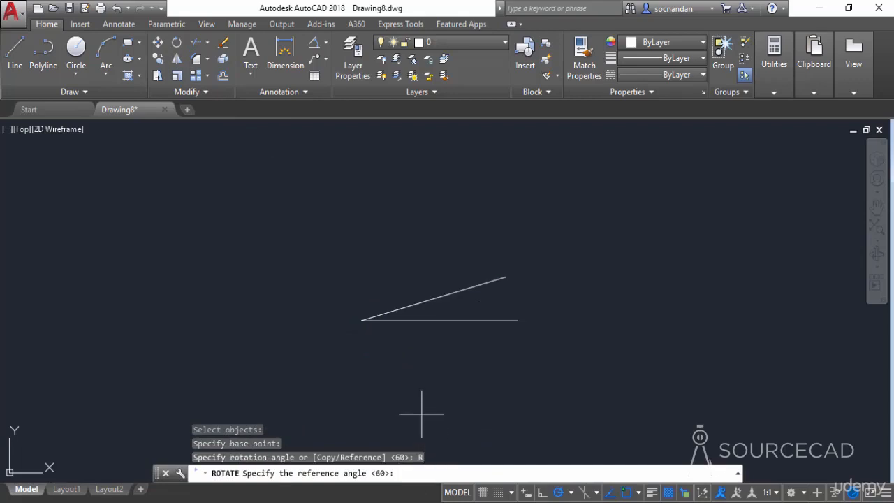
text(0)
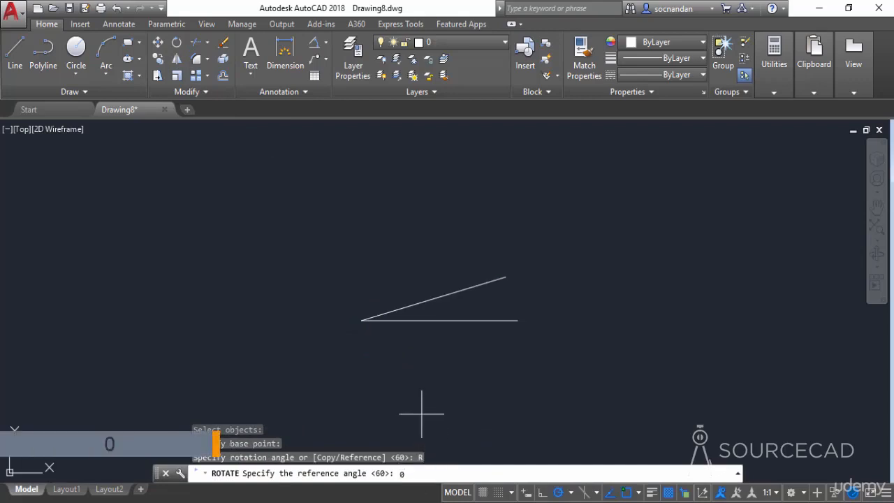
key(Return)
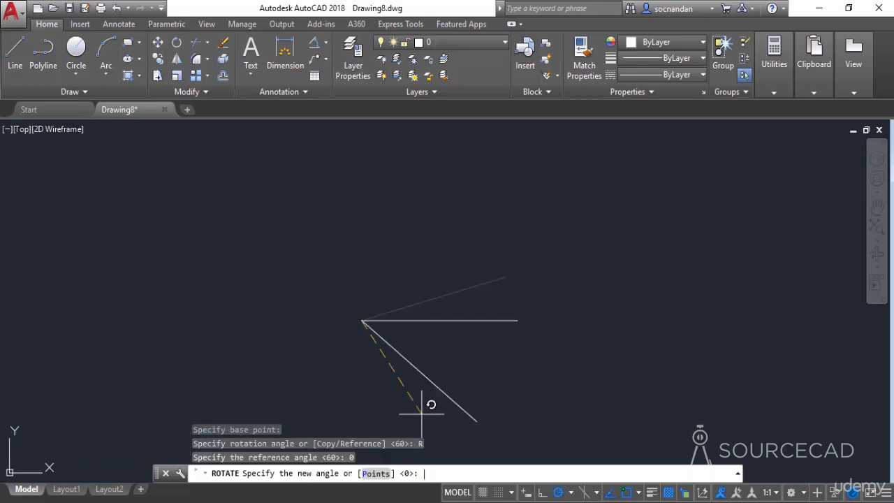
text(60)
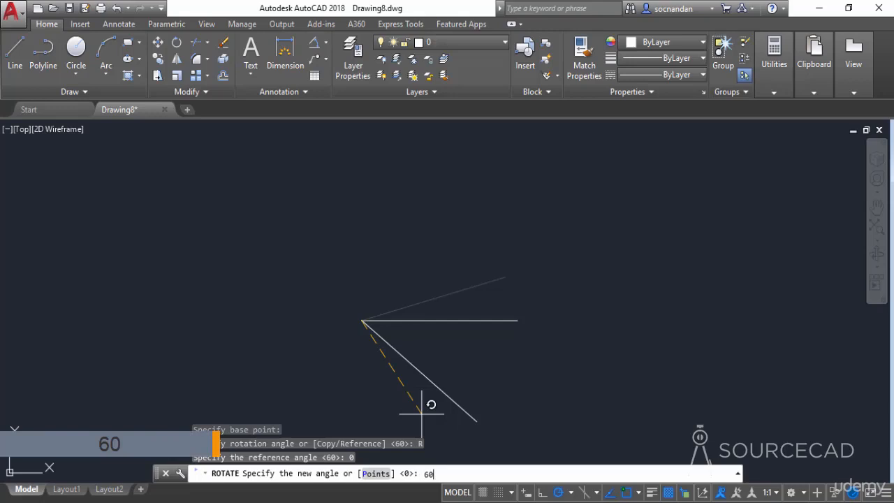
key(Return)
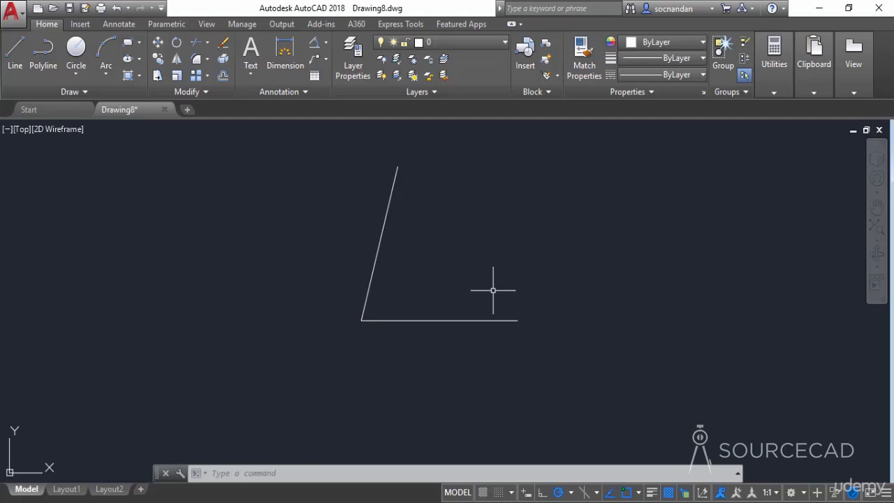
Add an angular dimension between the steep rotated line and the horizontal line.
click(315, 42)
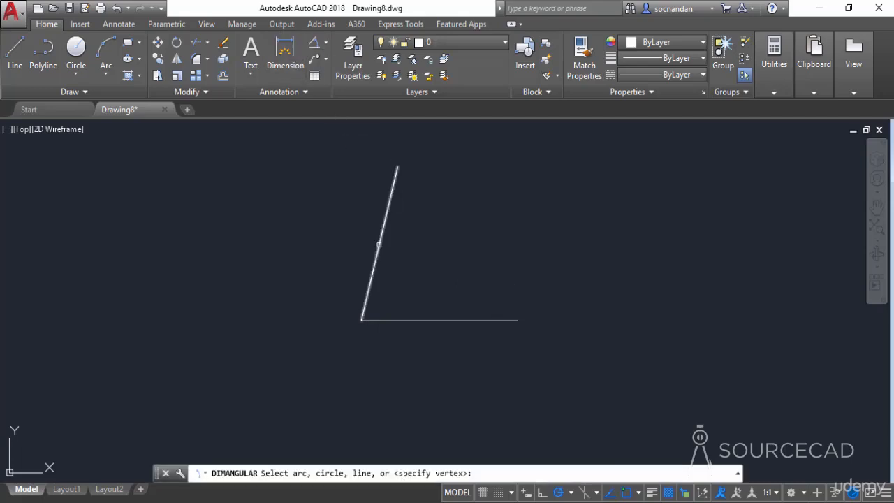
click(379, 245)
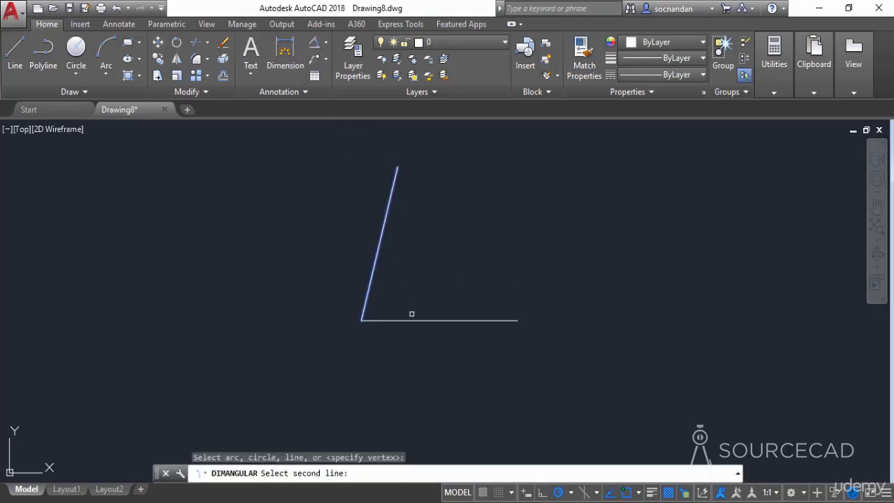
click(414, 322)
click(409, 280)
scroll(423, 299, up, 3)
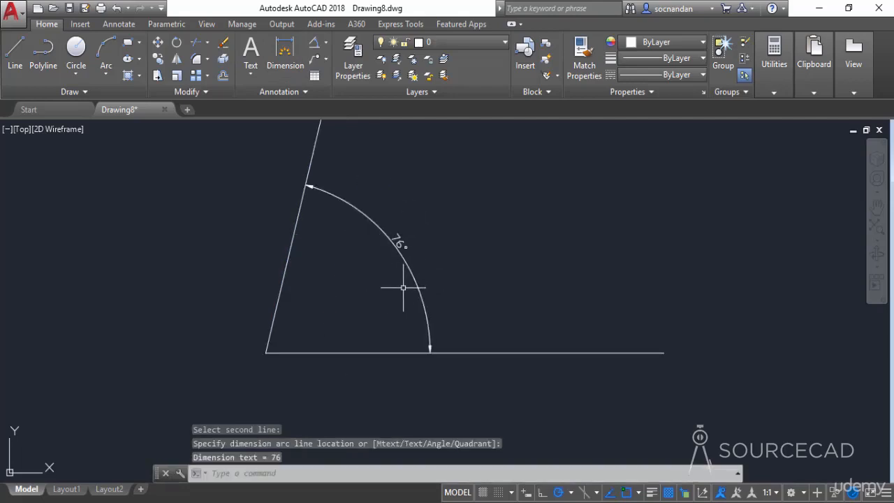
Undo the angular dimension and the 60-degree reference rotation of the inclined line.
key(ctrl+z)
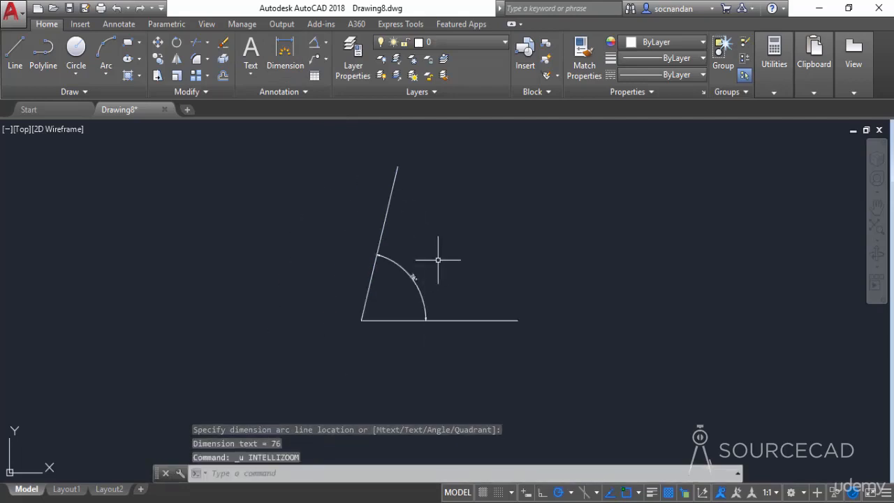
key(ctrl+z)
key(ctrl+z)
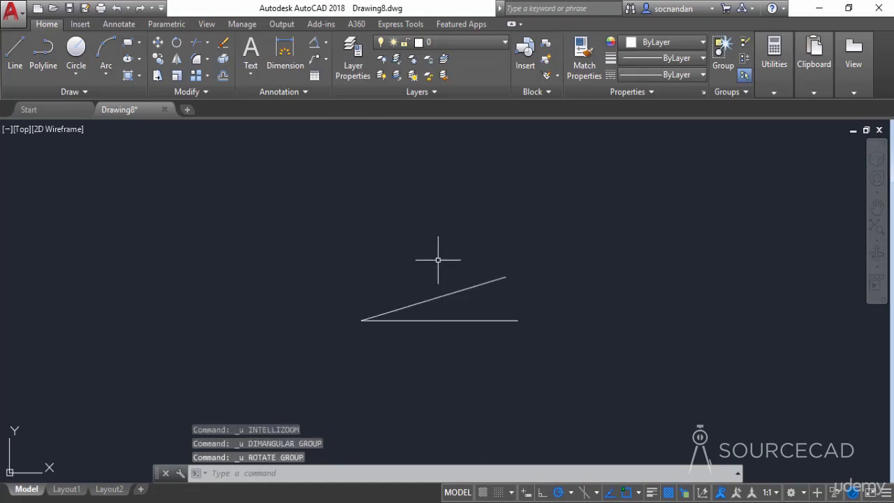
Dimension the original angle between the inclined line and the horizontal line.
click(314, 45)
scroll(393, 316, up, 4)
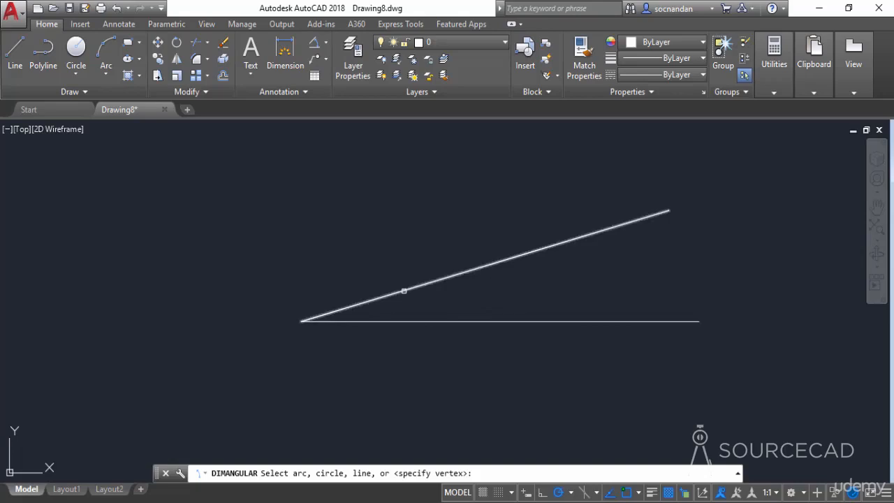
click(403, 295)
click(402, 318)
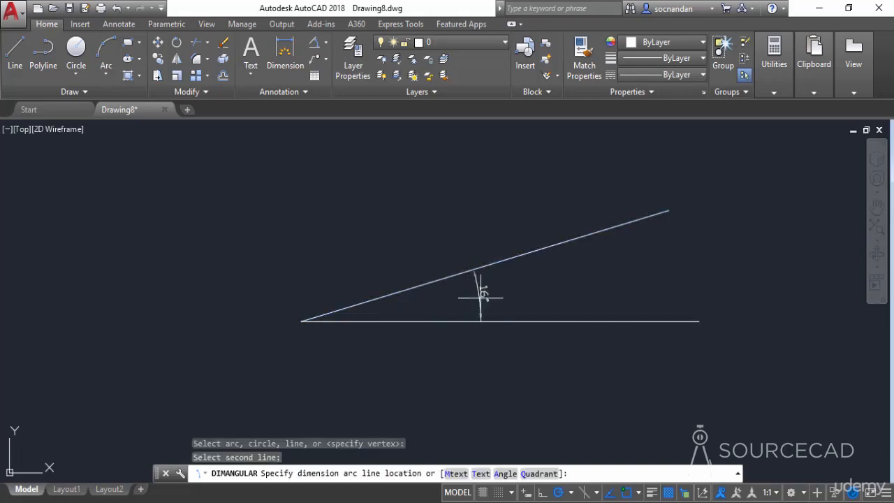
click(503, 300)
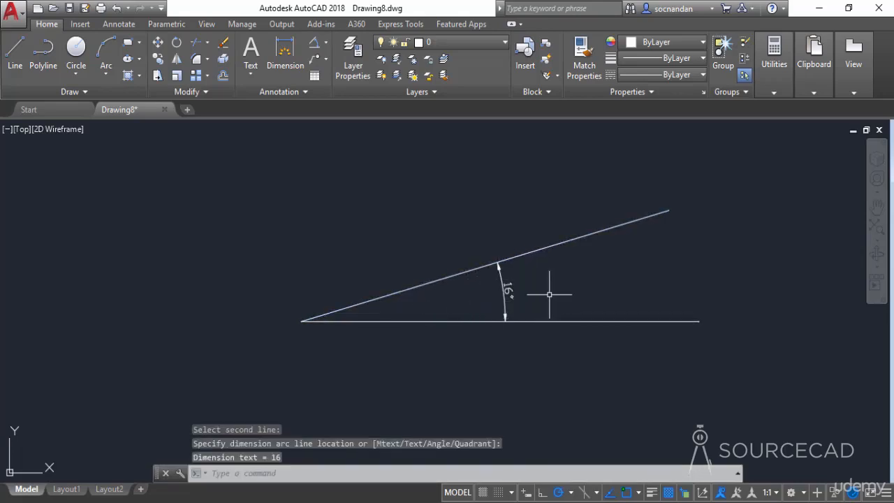
Erase the angular dimension between the two lines, keeping both lines.
click(549, 294)
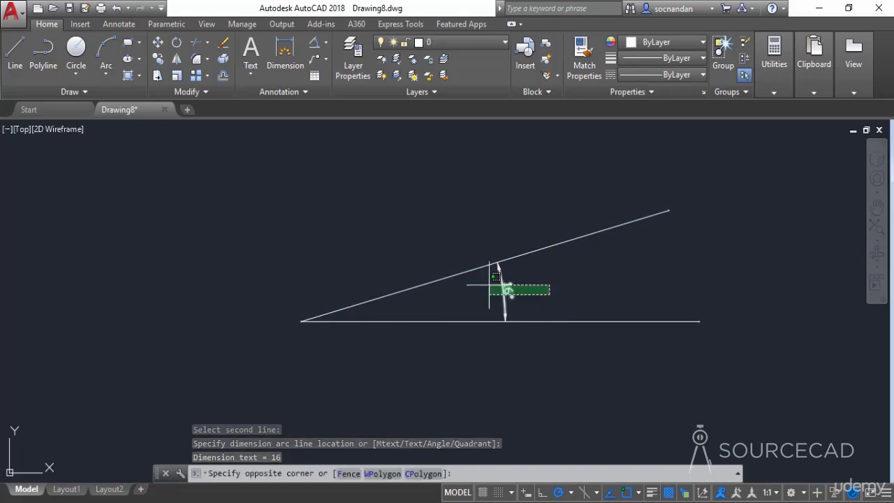
click(482, 280)
right_click(568, 265)
click(587, 251)
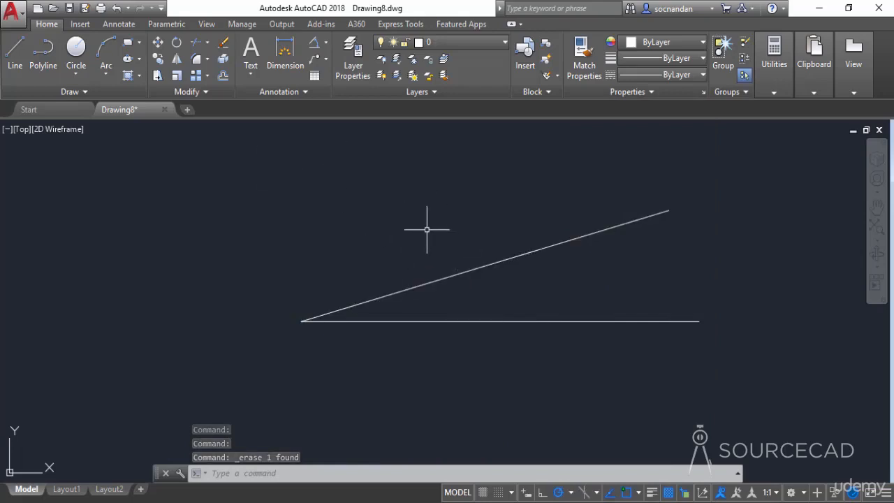
Rotate the inclined line about the shared left endpoint by Reference, picking its two endpoints as the reference angle and entering 30 as the new angle.
middle_drag(426, 225, 421, 286)
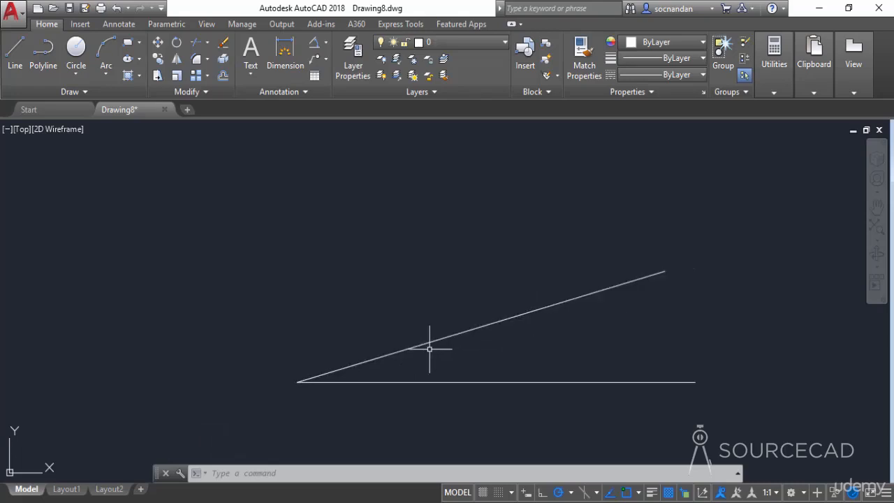
scroll(429, 348, down, 2)
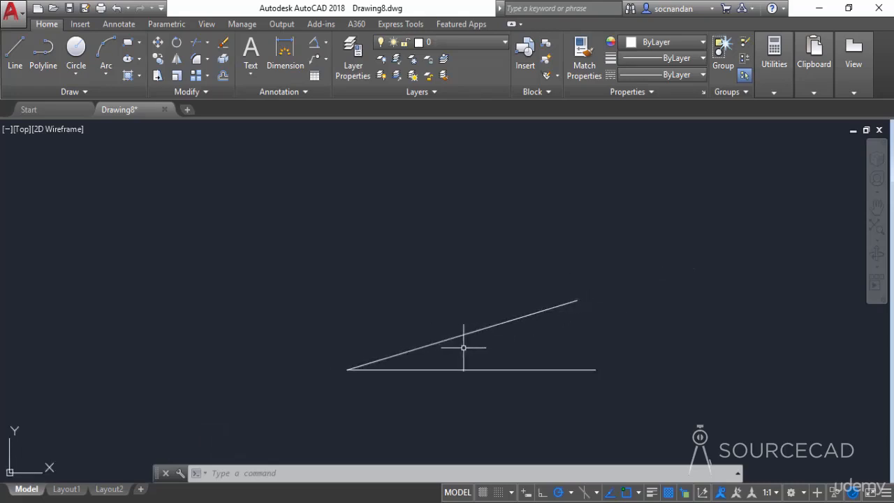
middle_drag(542, 363, 538, 346)
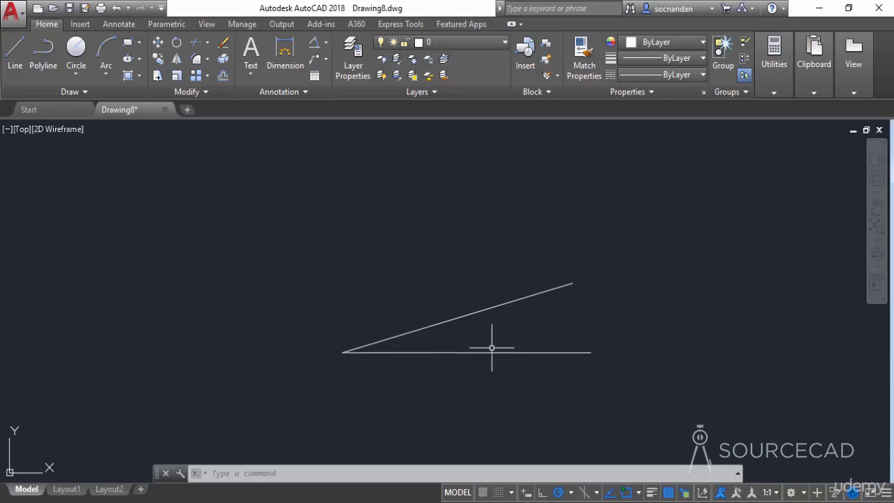
click(178, 43)
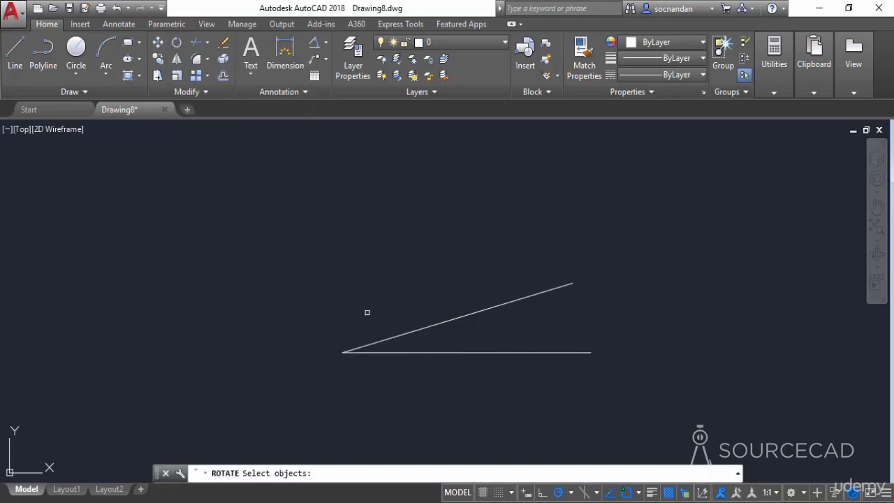
click(404, 332)
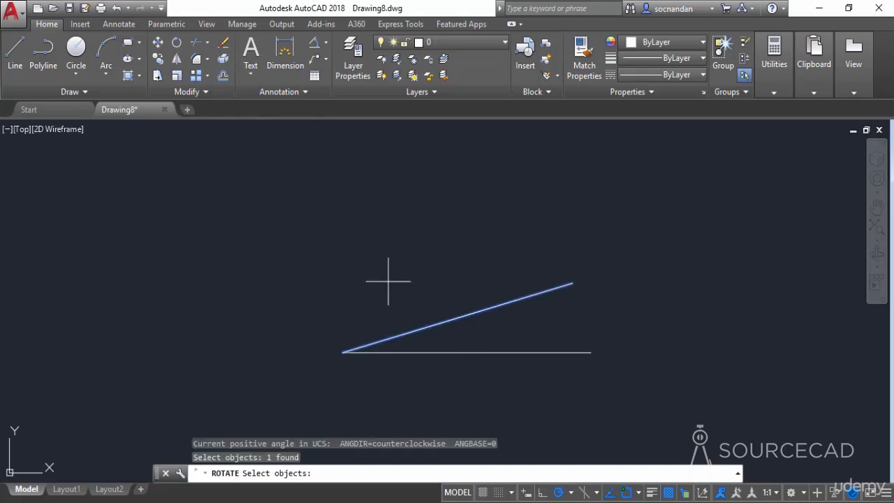
key(Return)
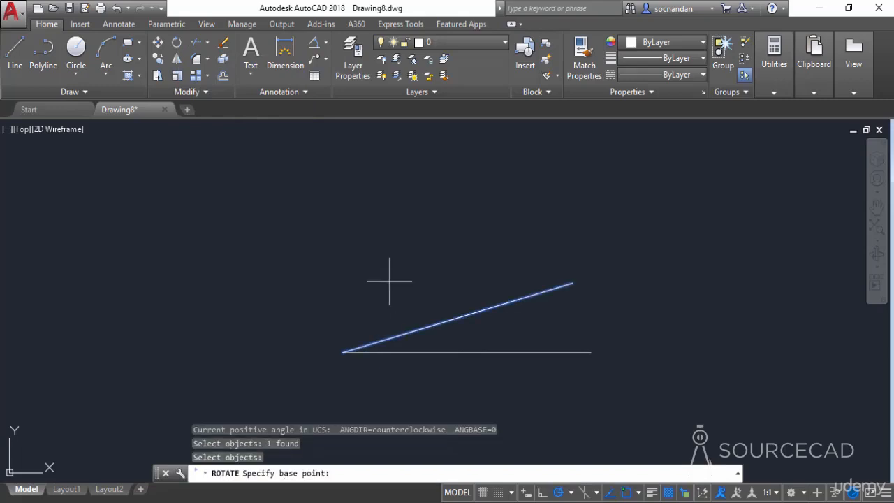
click(342, 352)
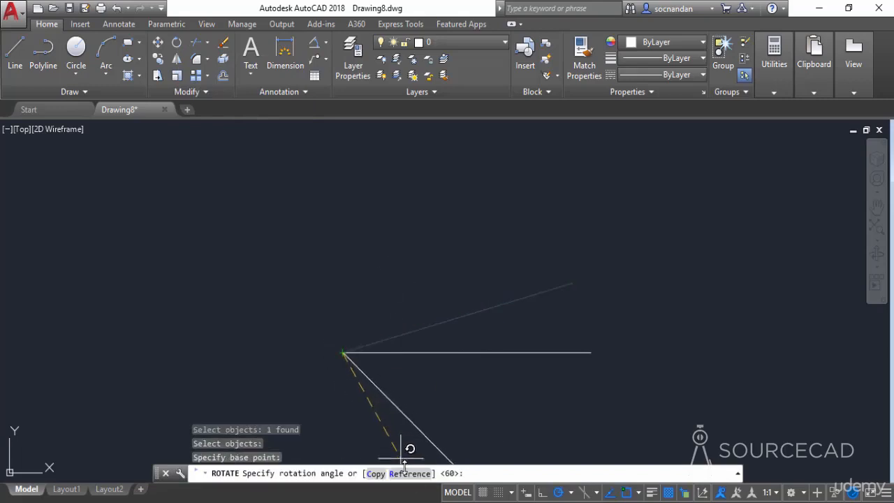
click(410, 474)
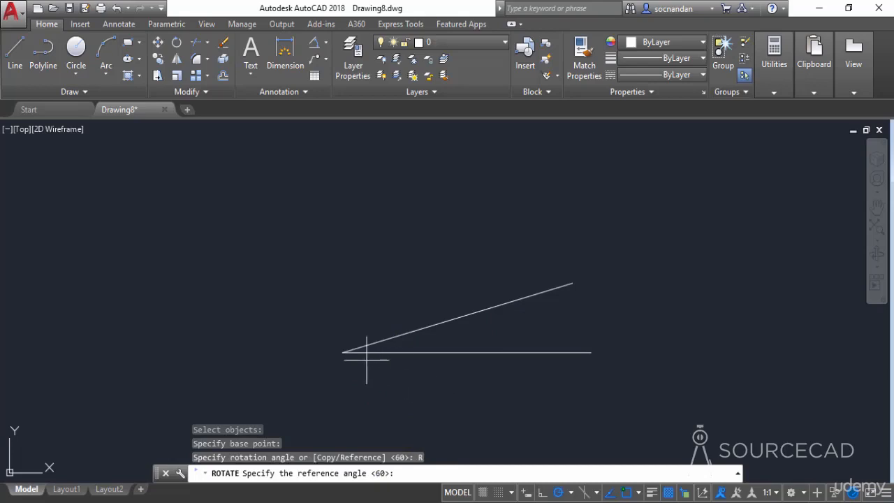
click(342, 352)
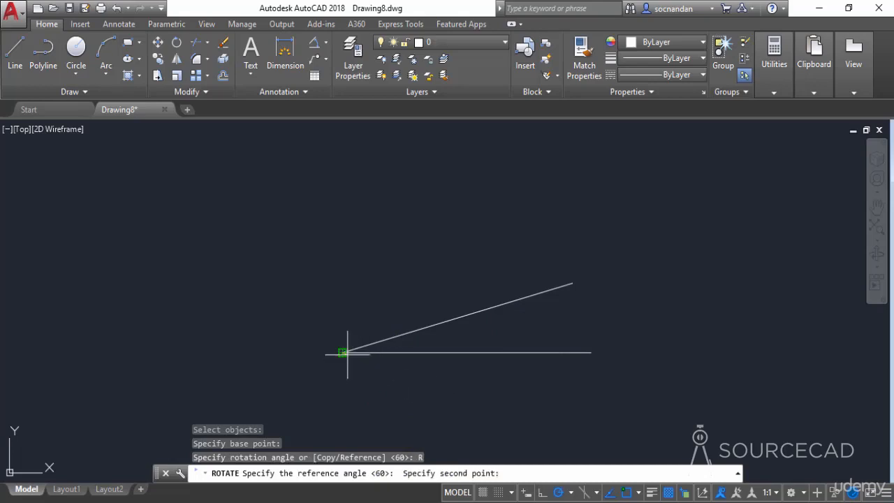
click(573, 283)
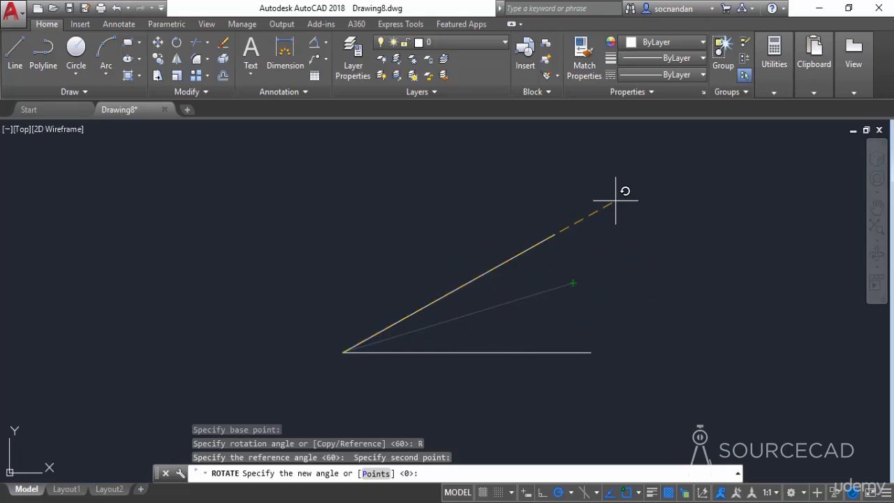
text(30)
key(Return)
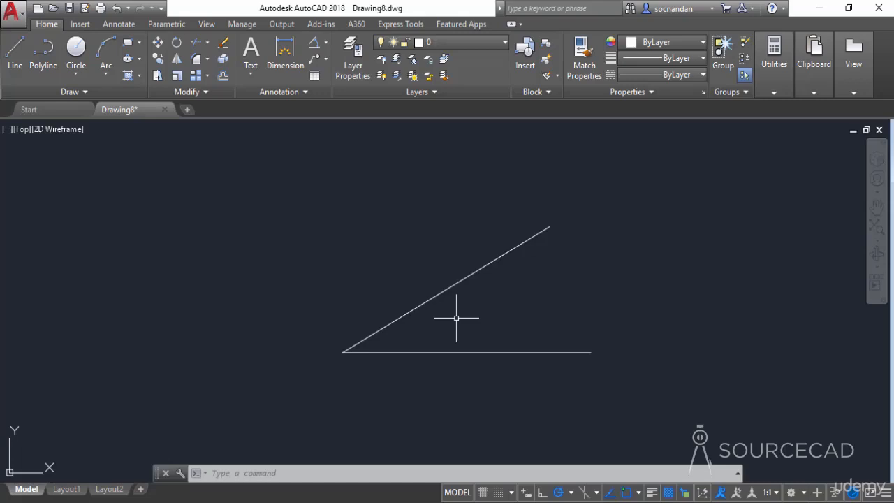
Add an angular dimension between the rotated line and the horizontal line to check the new angle.
click(313, 43)
click(388, 324)
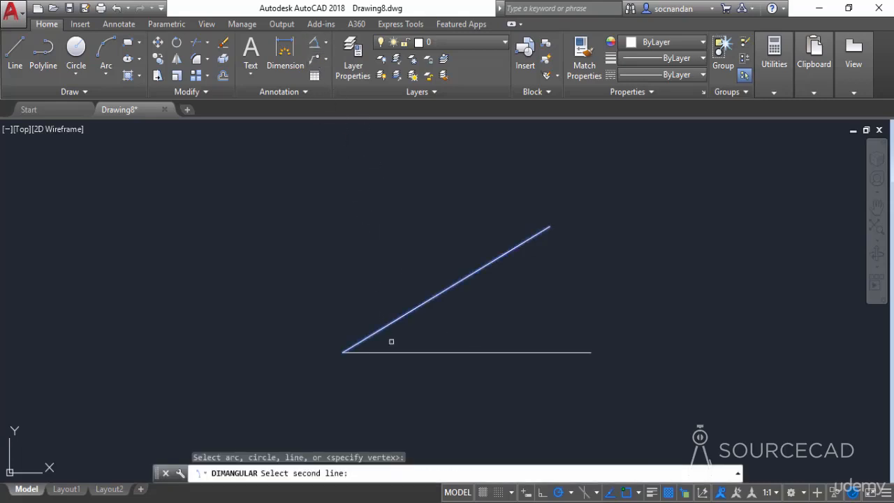
click(395, 354)
click(451, 314)
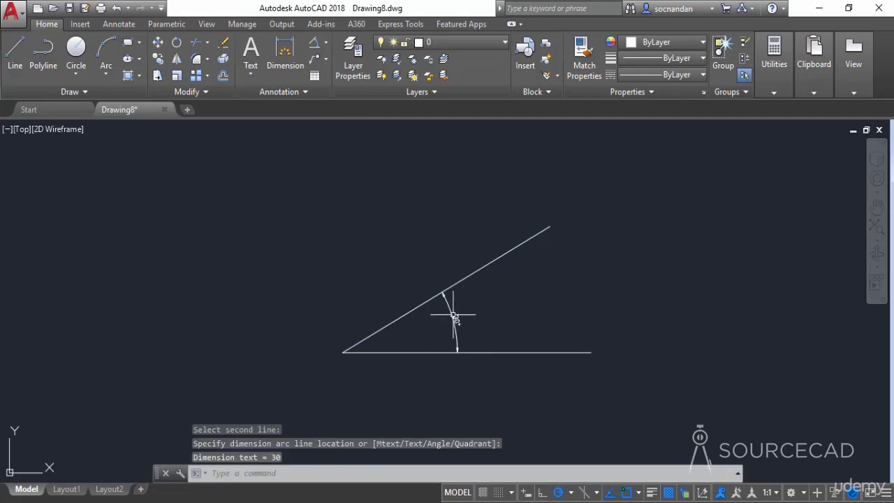
scroll(466, 322, up, 4)
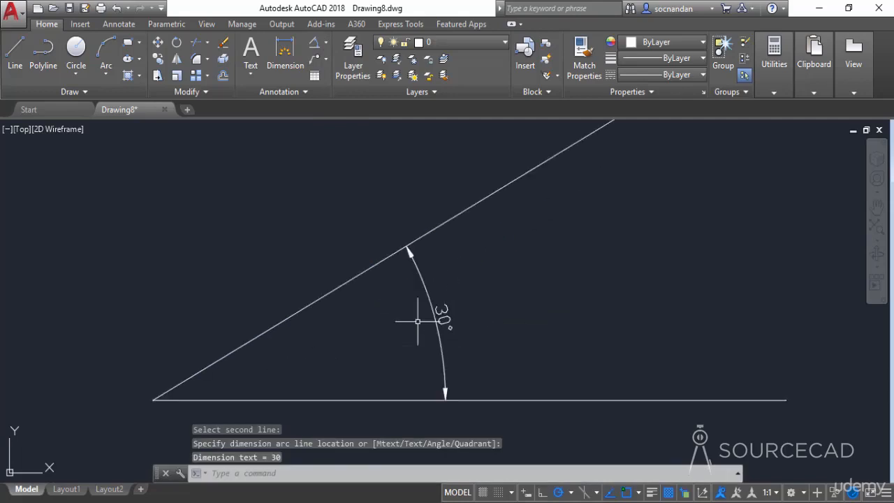
Erase the angular dimension used to check the reference rotation.
scroll(503, 319, down, 4)
click(503, 327)
click(471, 312)
right_click(457, 268)
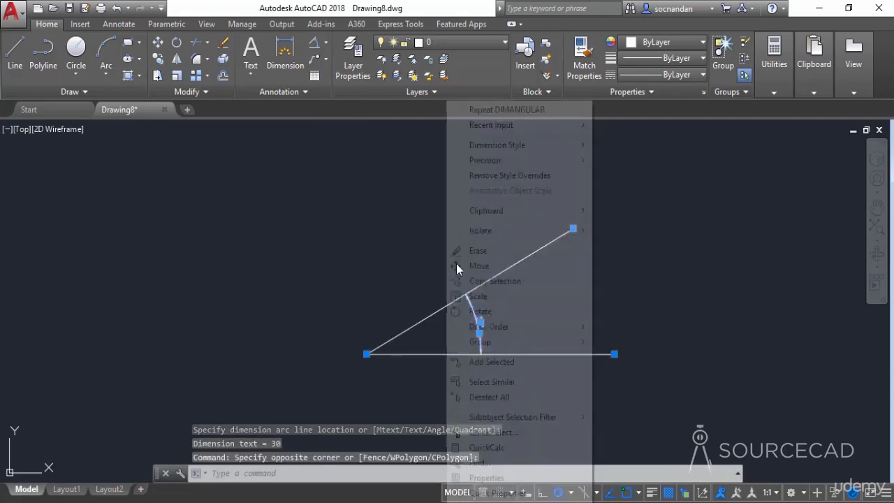
click(472, 250)
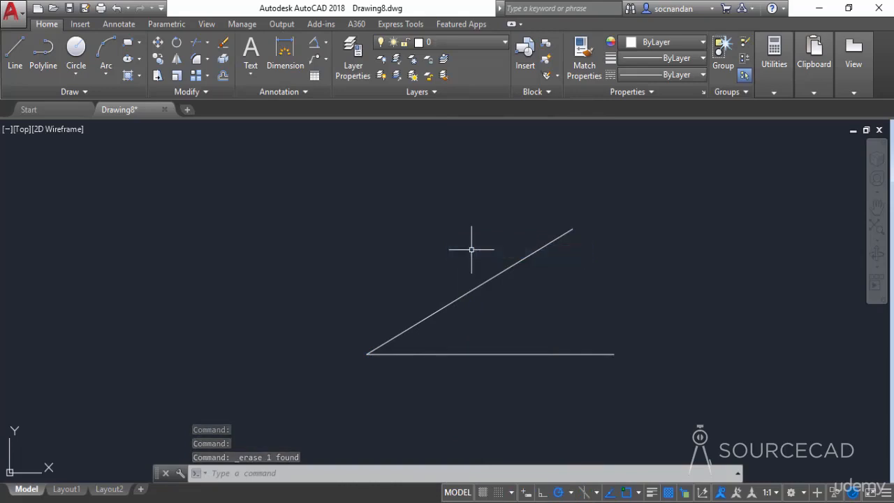